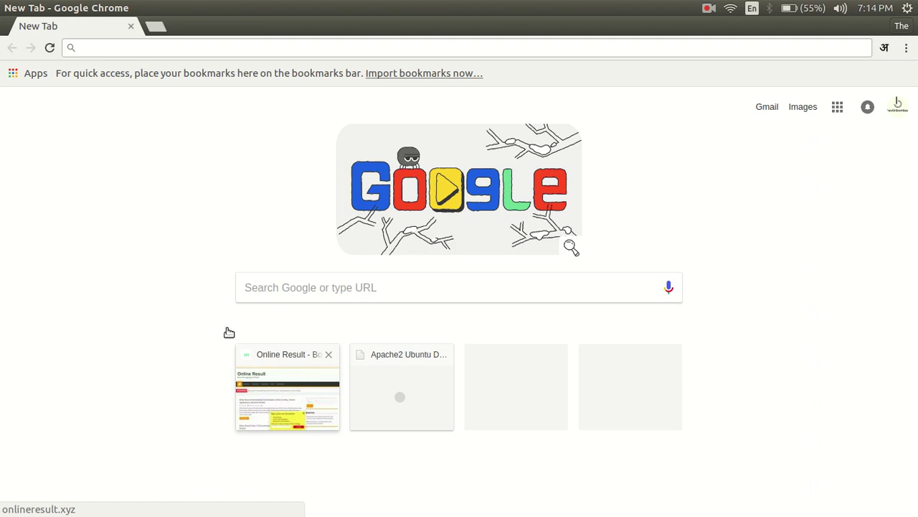
Go to lnmuuniversity.in and open the Part III examination form instructions
click(191, 48)
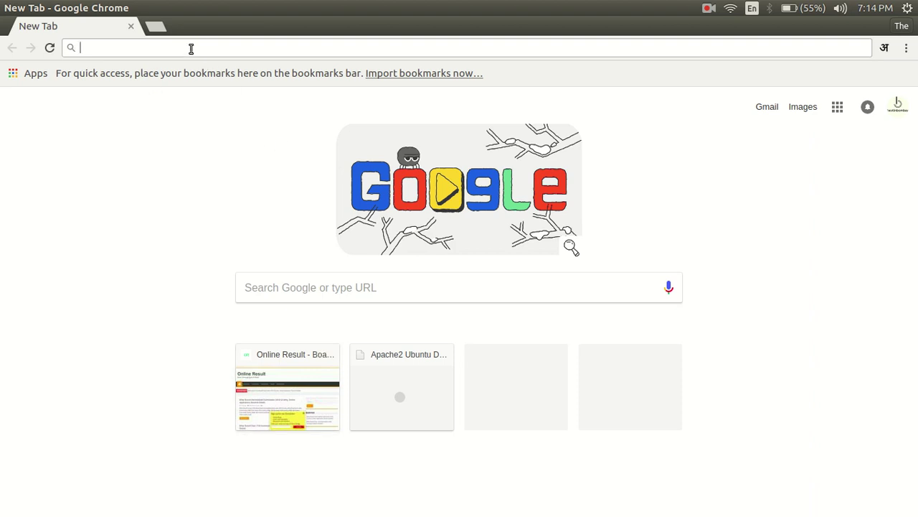
text(l)
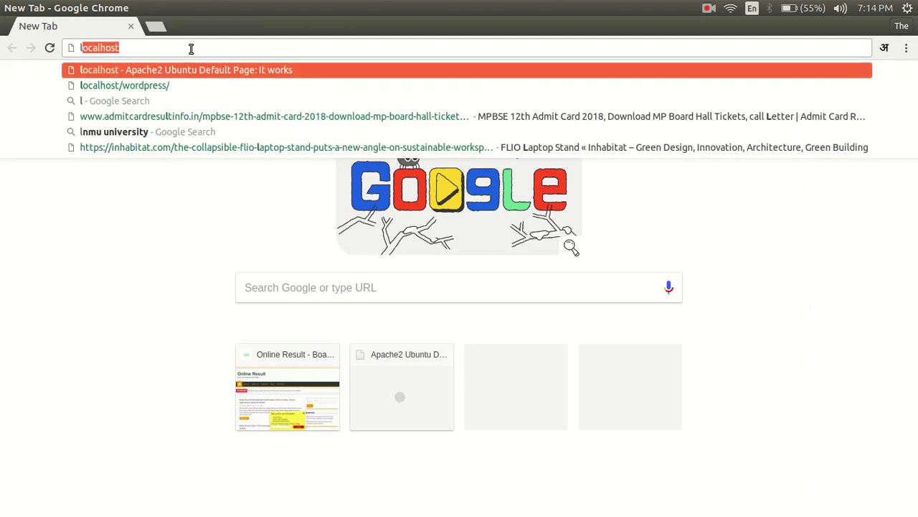
text(nmuuni)
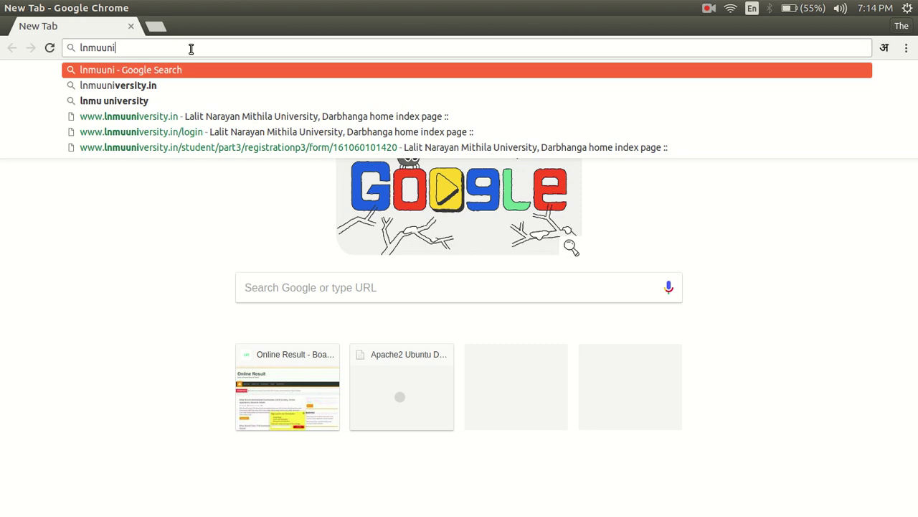
key(Down)
key(Return)
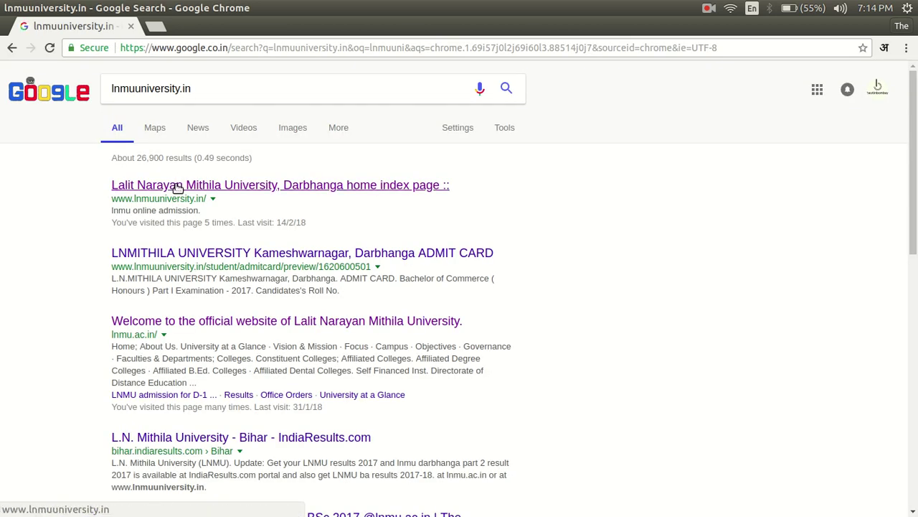
click(175, 185)
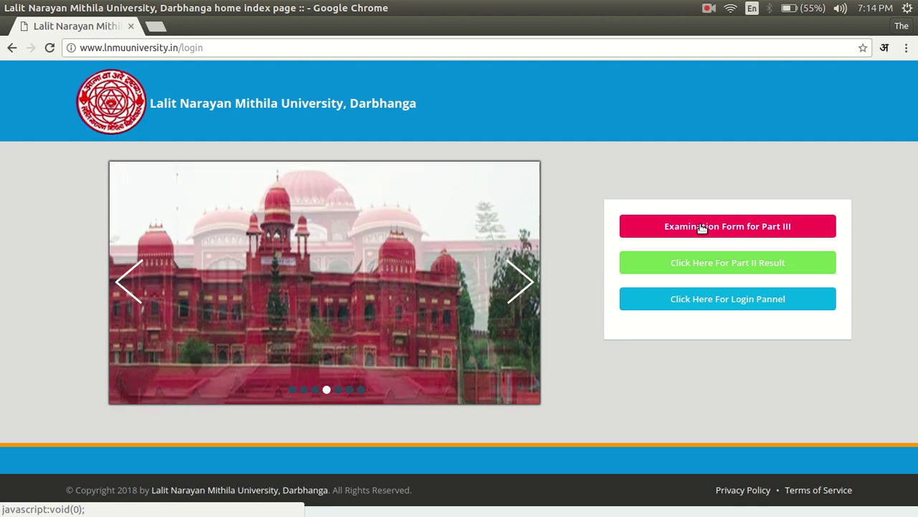
click(701, 226)
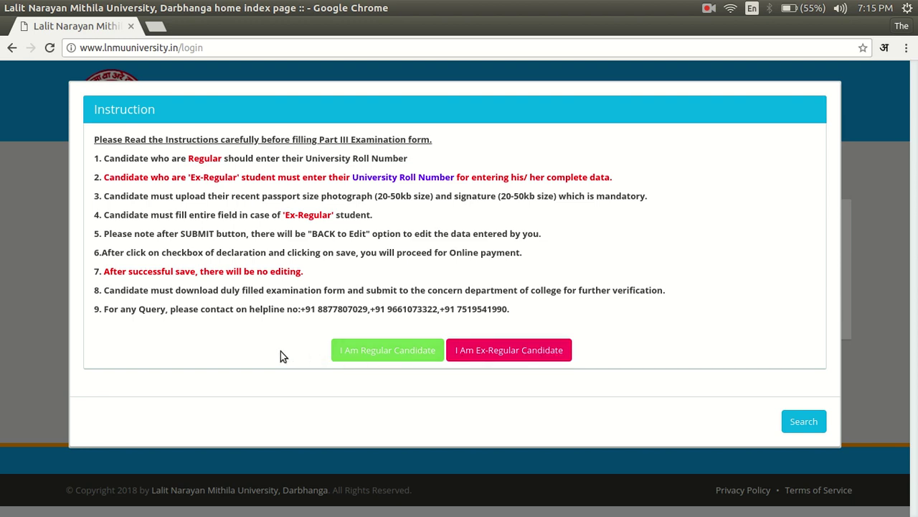
Choose 'I Am Regular Candidate' and enter the university roll number, correcting its final digits
click(365, 354)
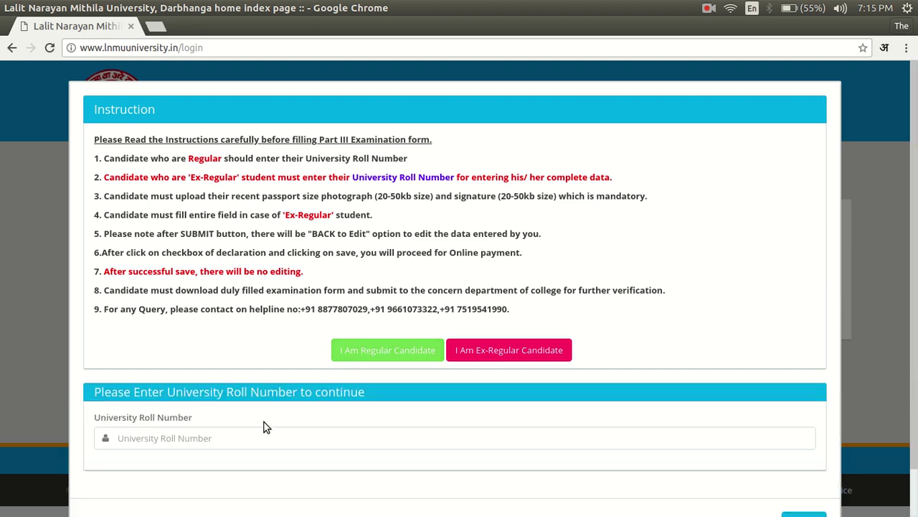
click(236, 444)
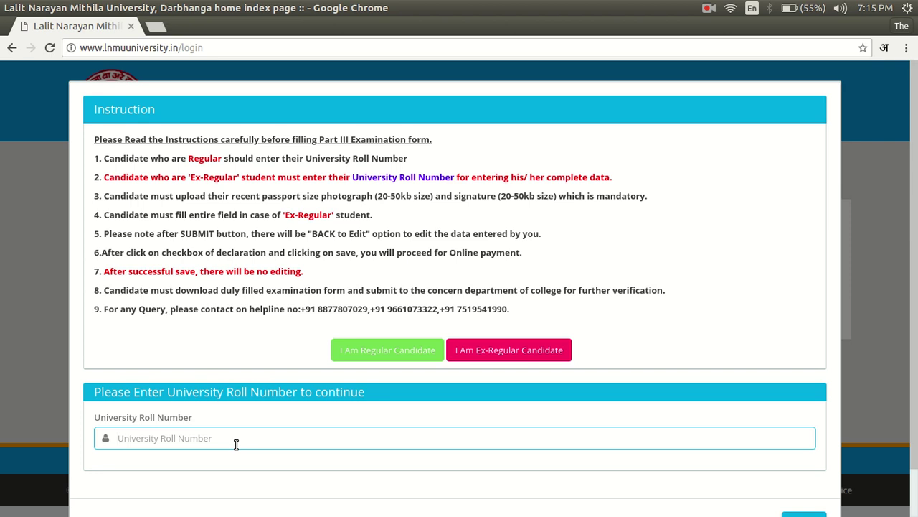
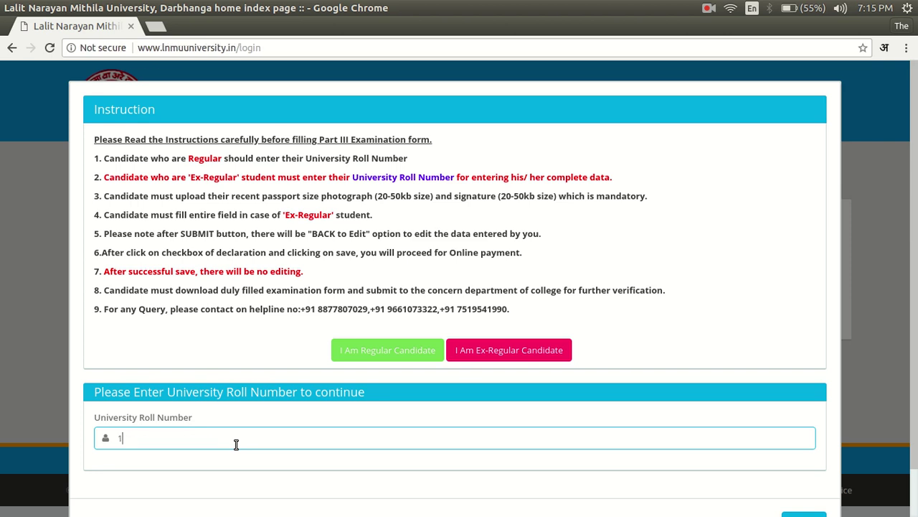
key(Tab)
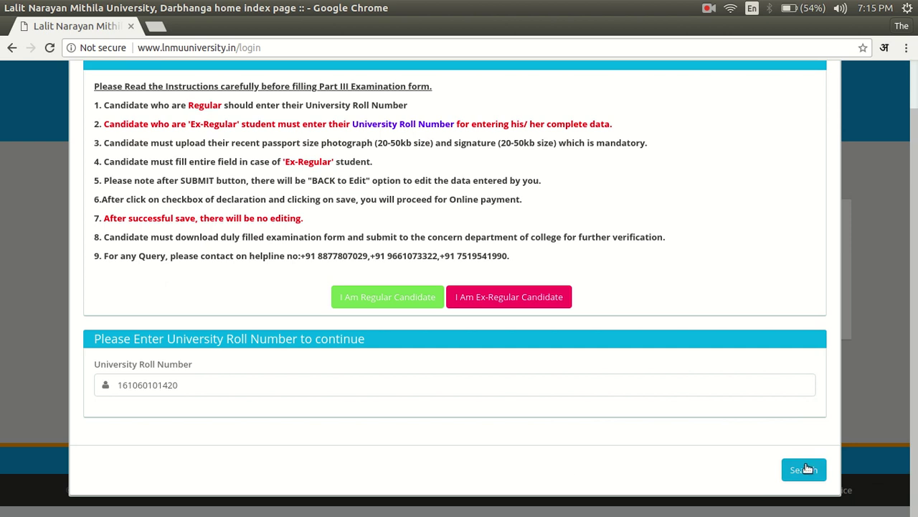
Search the roll number and review the pre-filled Part III Exam form
click(803, 469)
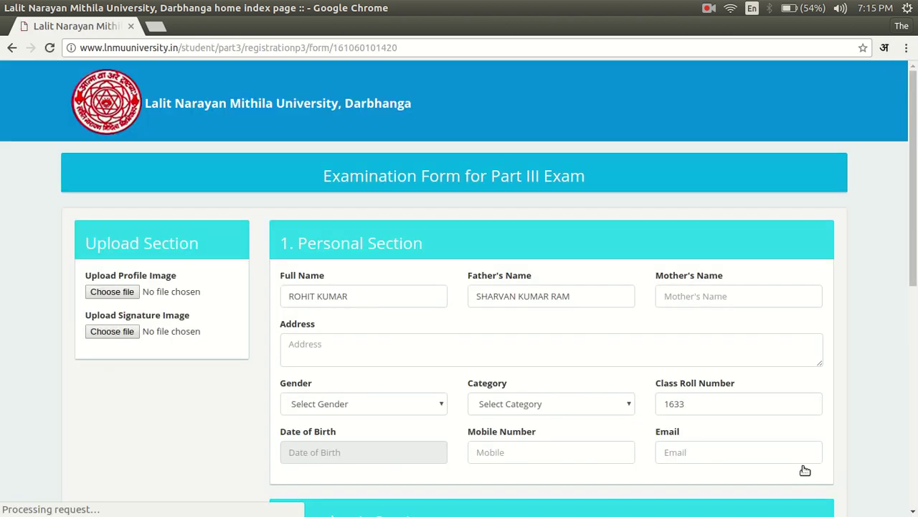
scroll(902, 256, down, 5)
scroll(900, 371, down, 2)
scroll(900, 371, up, 7)
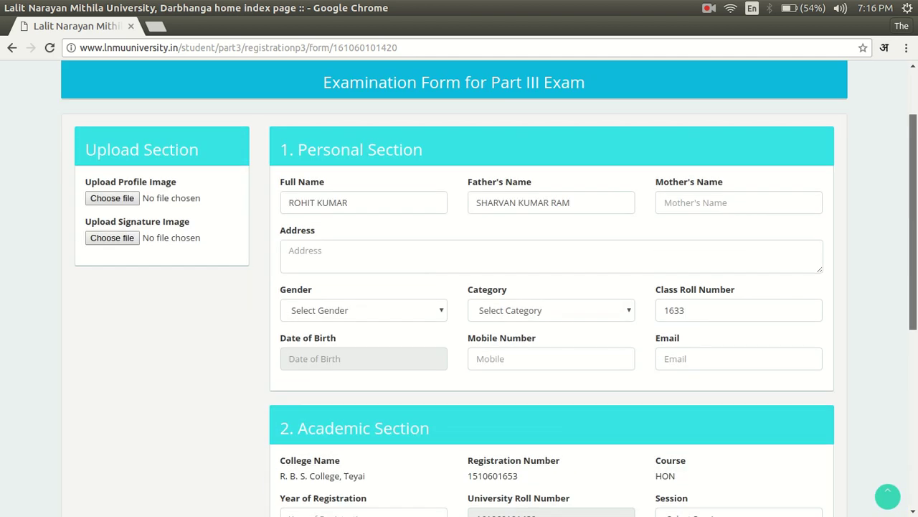
scroll(904, 267, down, 3)
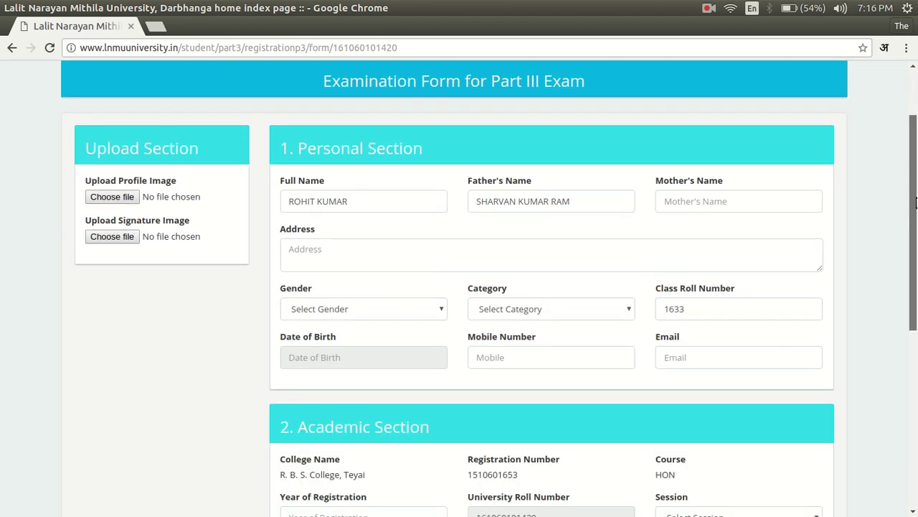
scroll(904, 268, down, 3)
scroll(903, 268, down, 3)
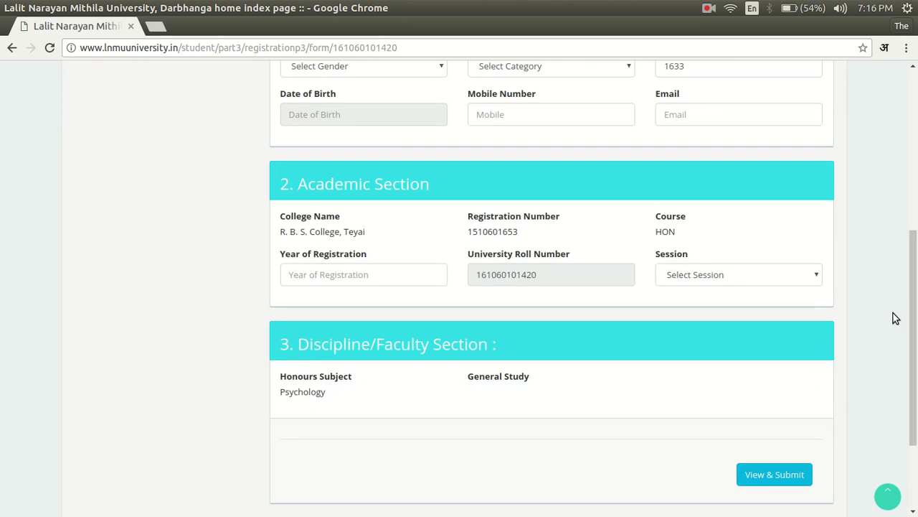
drag(910, 312, 911, 100)
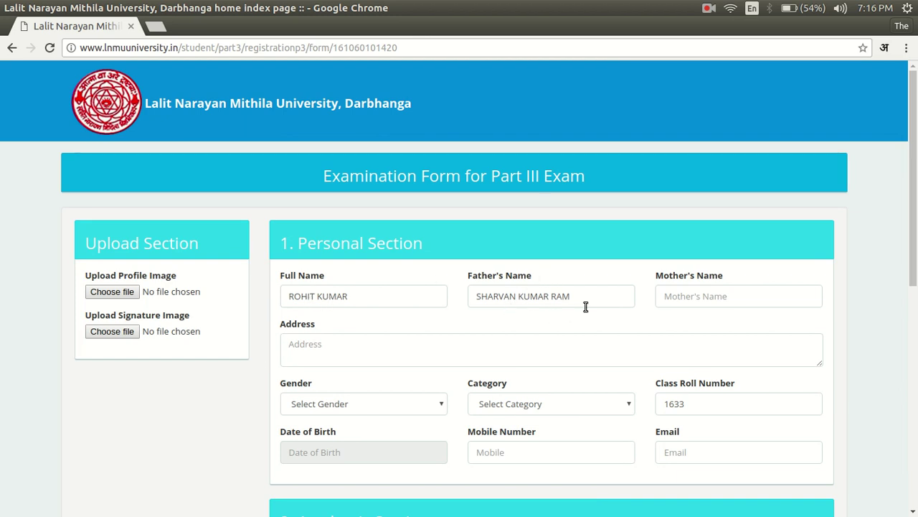
Enter the mother's name and the home address in their fields
click(683, 301)
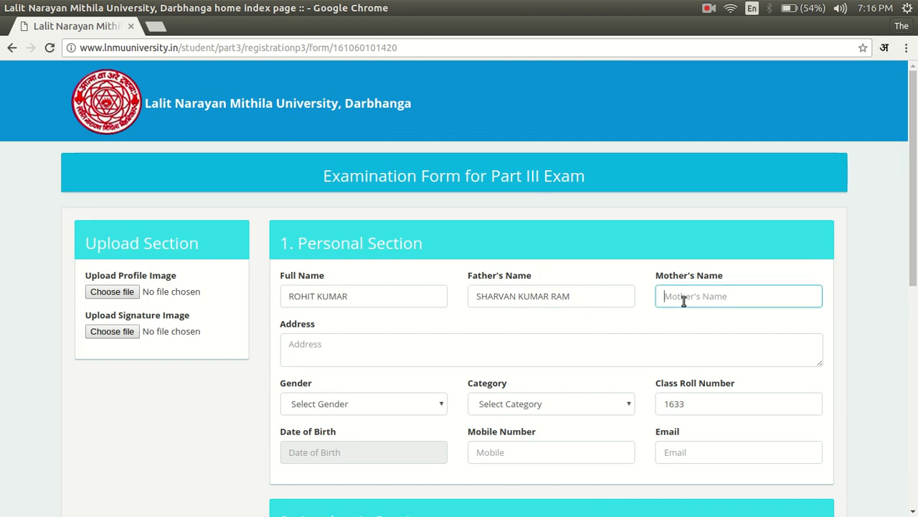
text(Xyx)
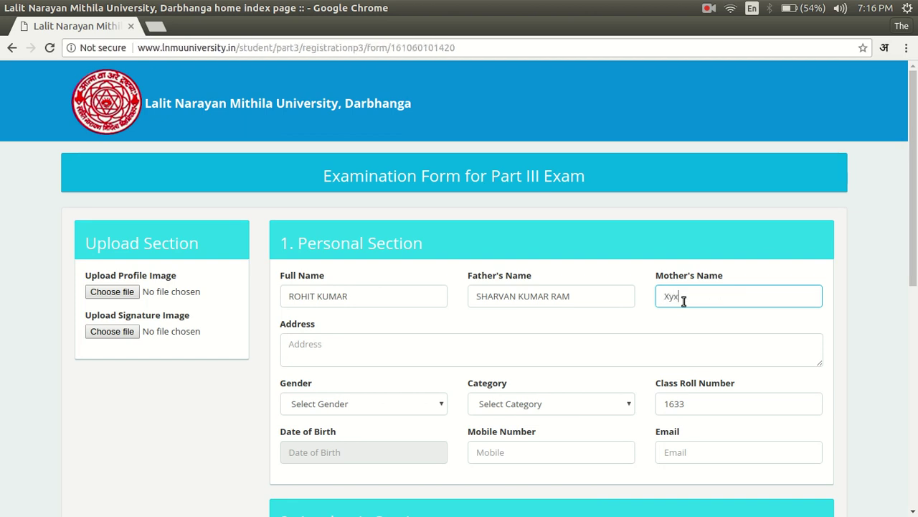
key(BackSpace)
text(z)
key(Tab)
text(Begusarai)
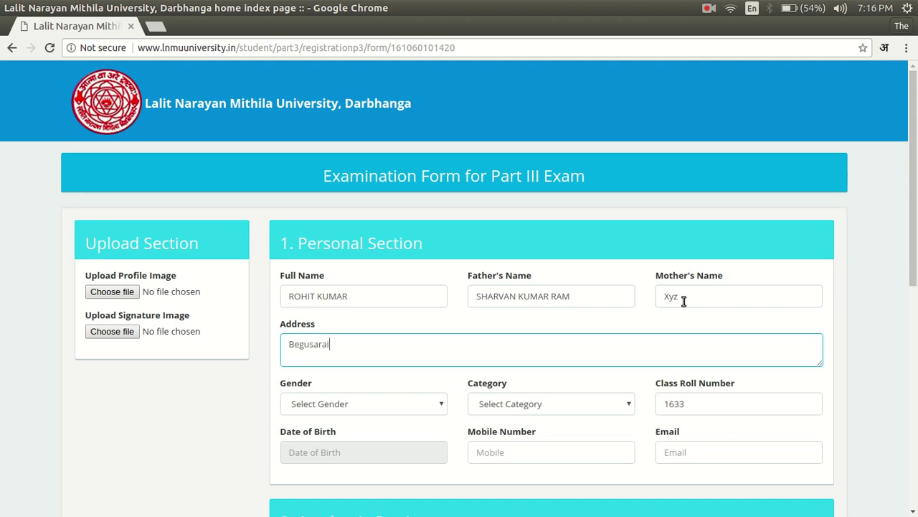
text(, Bihar)
key(Tab)
Set Gender to Male and Category to General
click(433, 406)
click(393, 437)
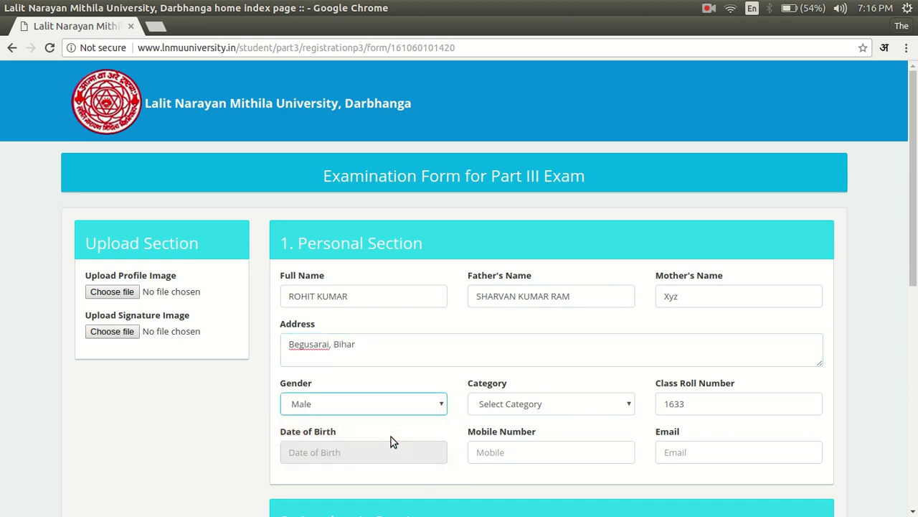
click(526, 405)
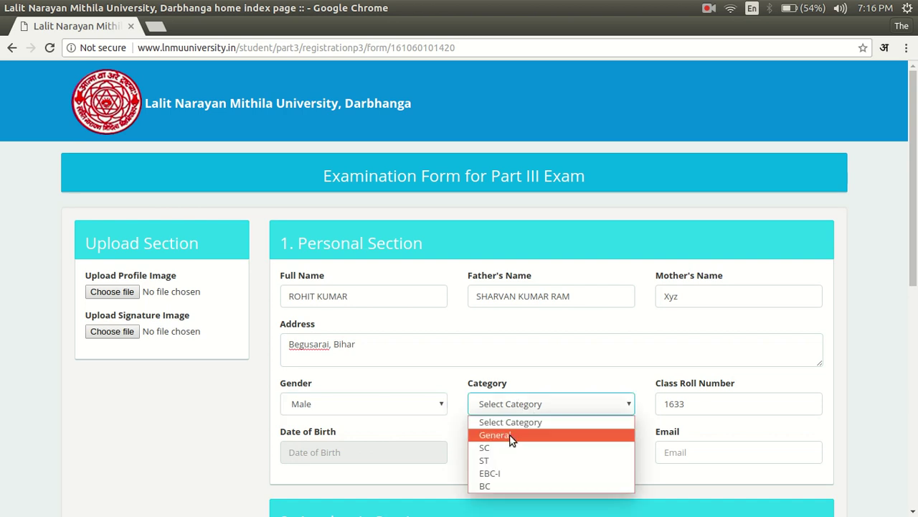
click(510, 438)
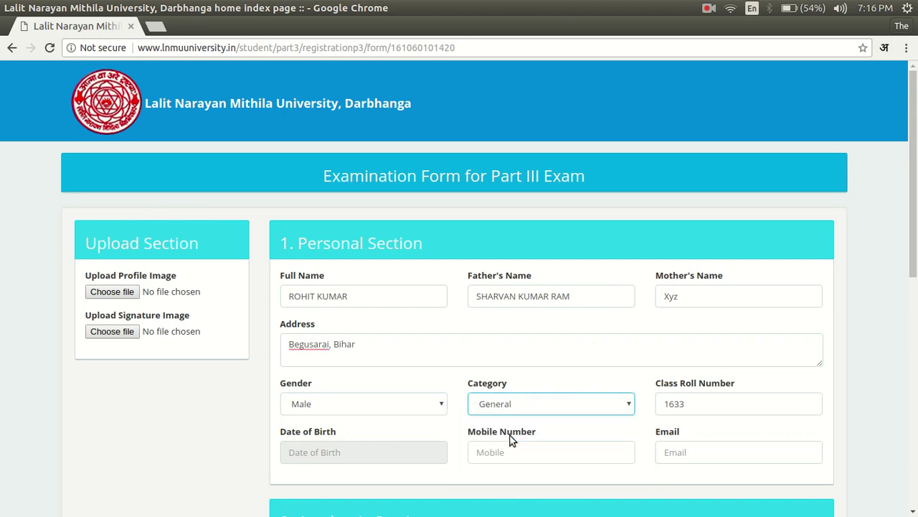
click(385, 450)
drag(912, 191, 902, 262)
Pick 11 June 1997 as the date of birth in the calendar
click(384, 289)
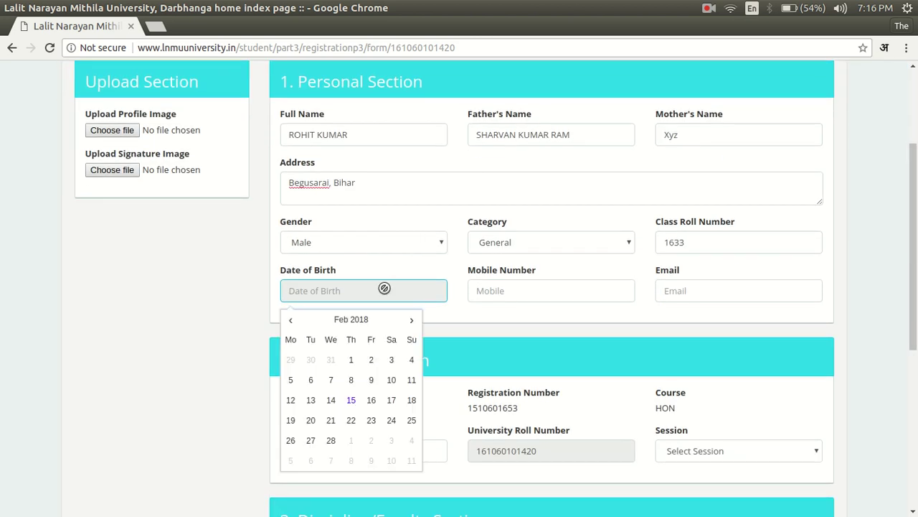
click(355, 320)
click(291, 321)
click(290, 321)
click(291, 320)
click(291, 321)
click(290, 320)
click(291, 321)
click(290, 320)
click(291, 321)
click(290, 320)
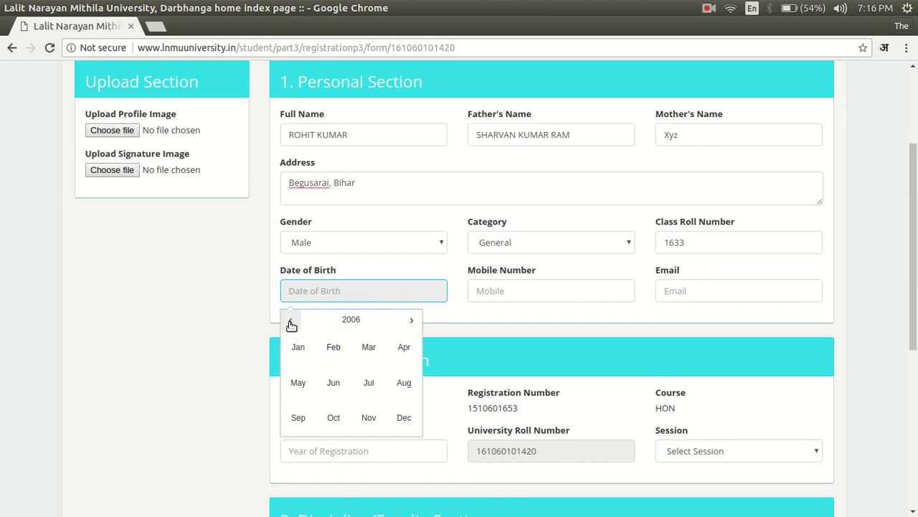
click(291, 321)
click(291, 321)
click(291, 320)
click(290, 320)
click(290, 321)
click(291, 321)
click(291, 321)
click(334, 382)
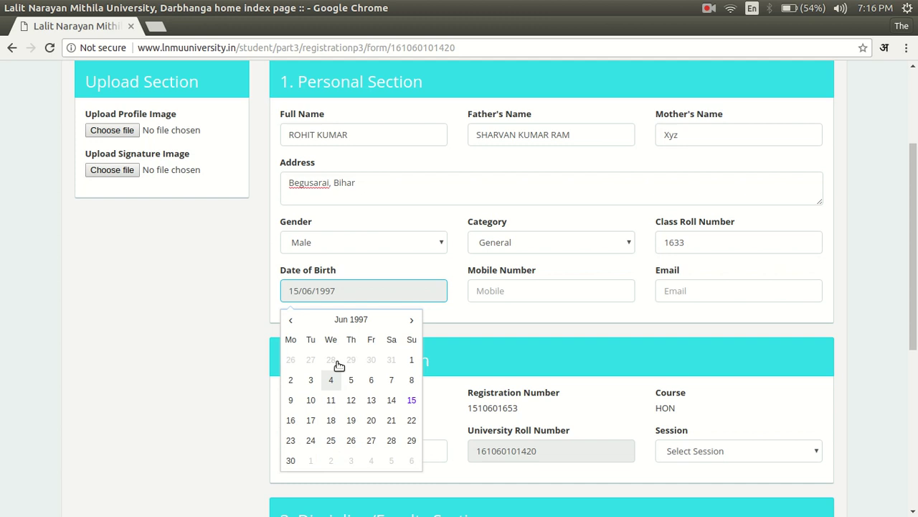
click(331, 400)
Fill in the mobile number and the e-mail address
click(538, 298)
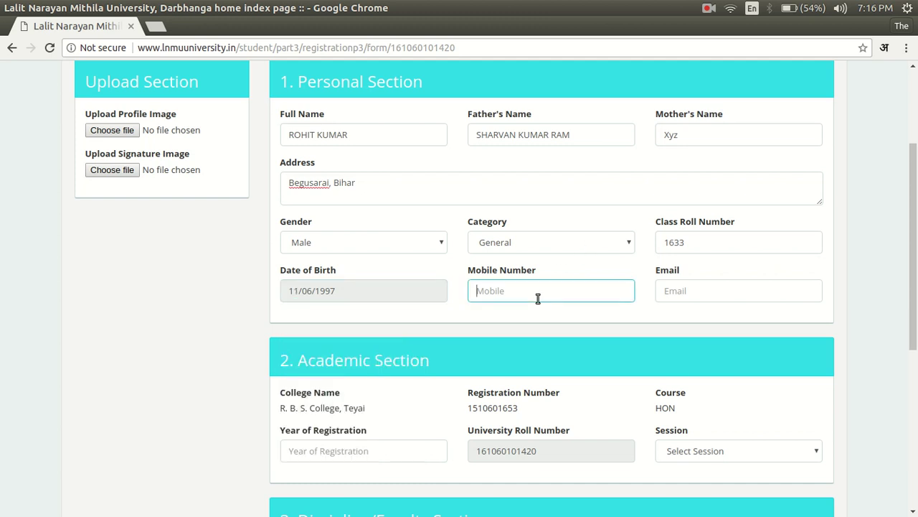
click(712, 293)
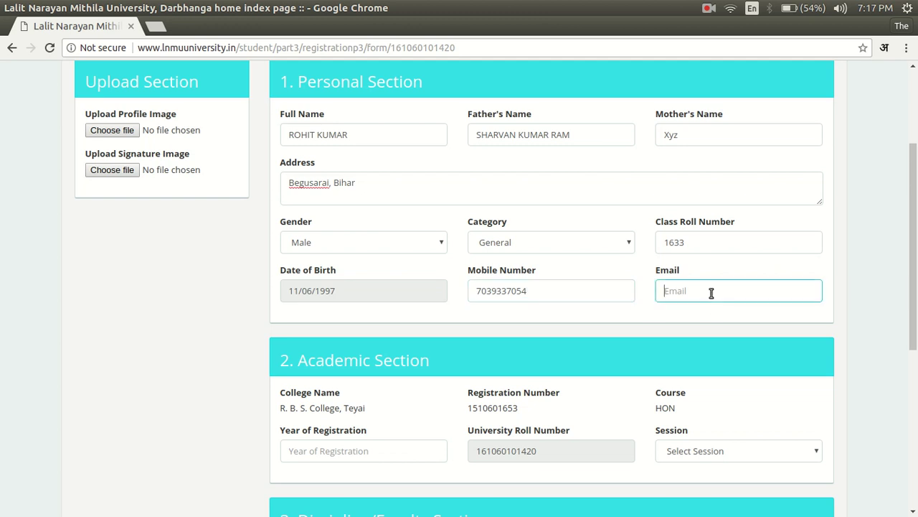
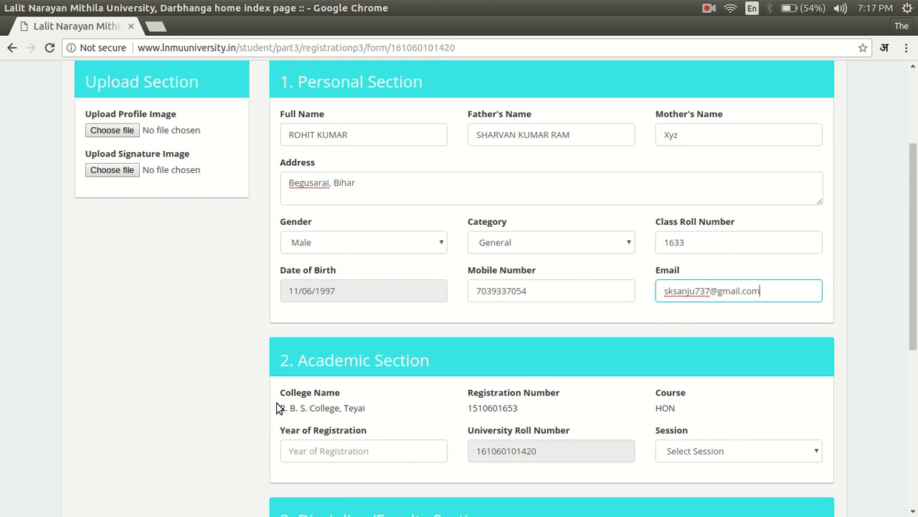
Enter 2015 as the year of registration and choose the 2015-2017 session
click(340, 450)
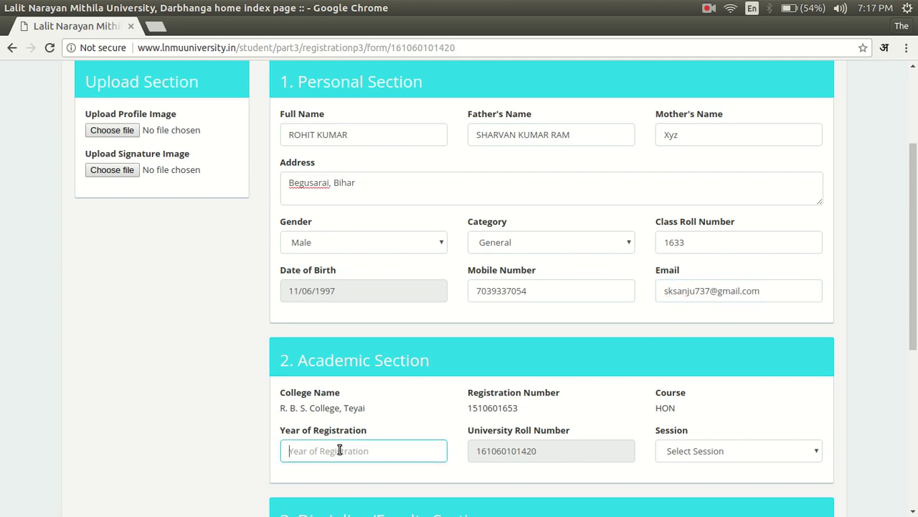
text(2015)
scroll(743, 457, down, 4)
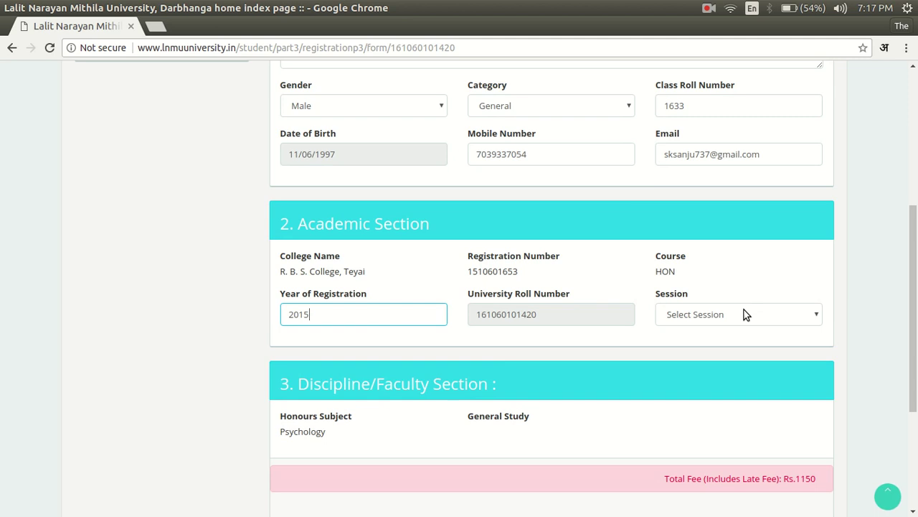
click(743, 313)
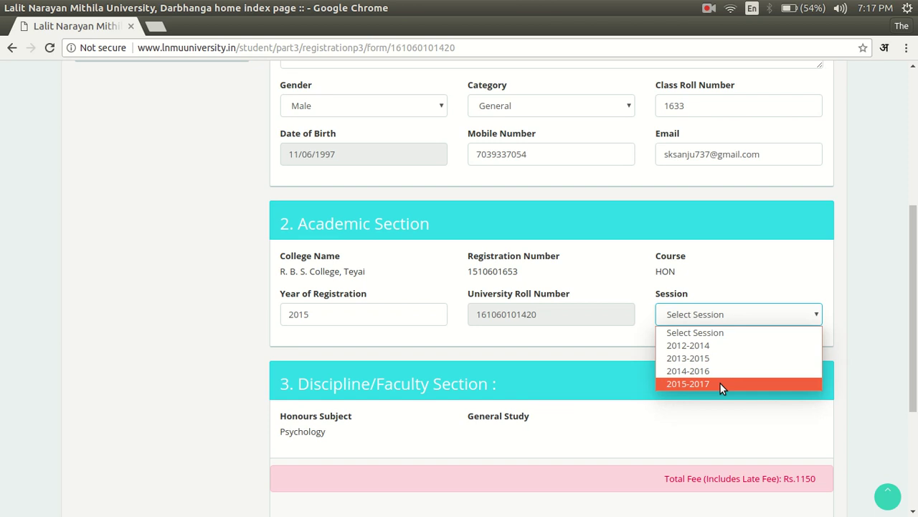
click(720, 383)
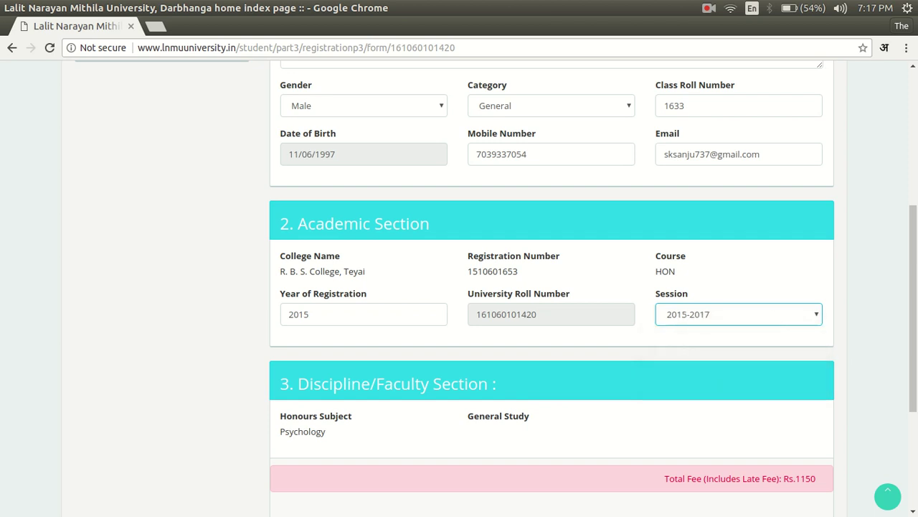
drag(915, 245, 914, 104)
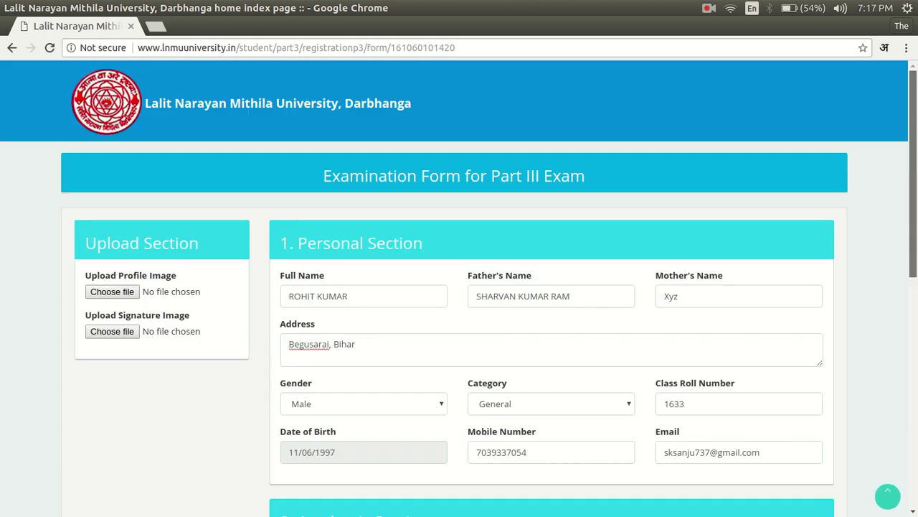
click(111, 292)
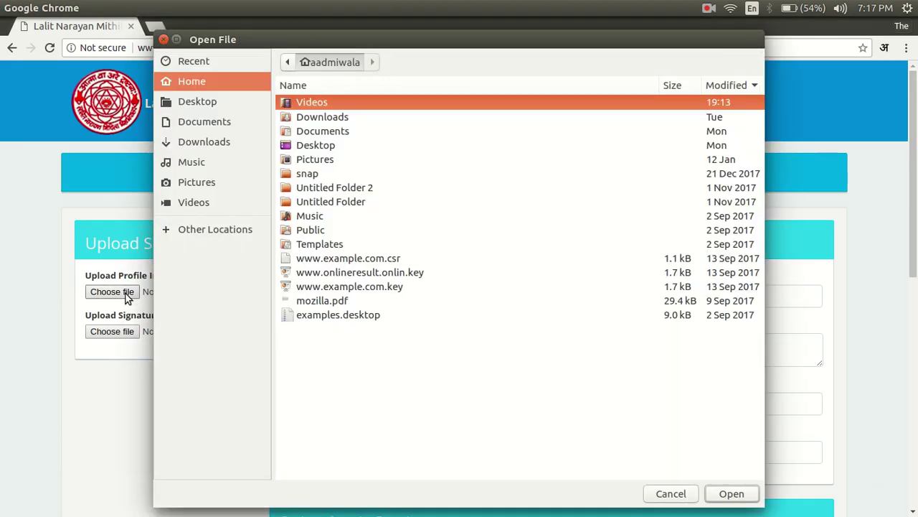
click(163, 39)
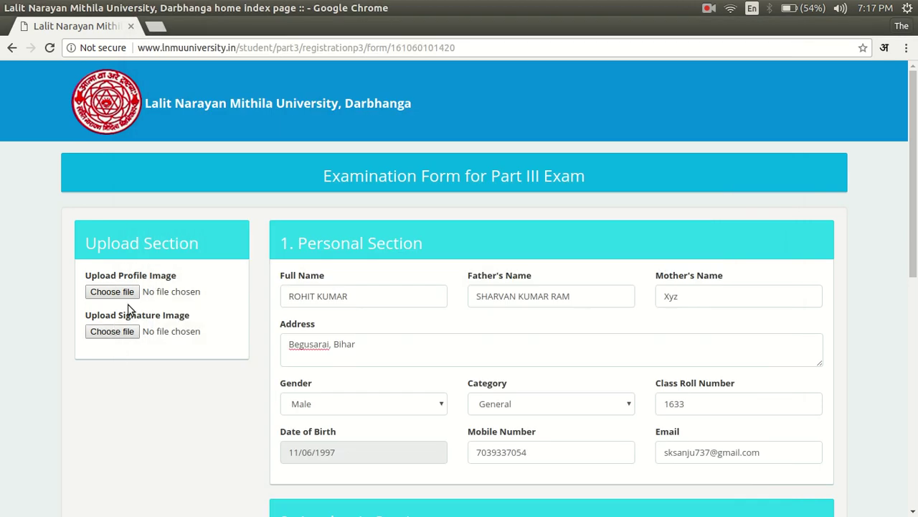
click(111, 292)
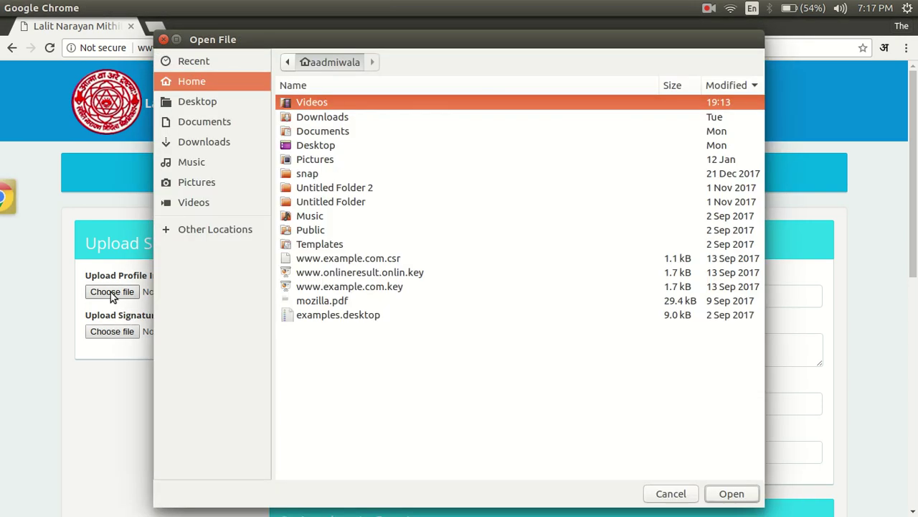
click(311, 161)
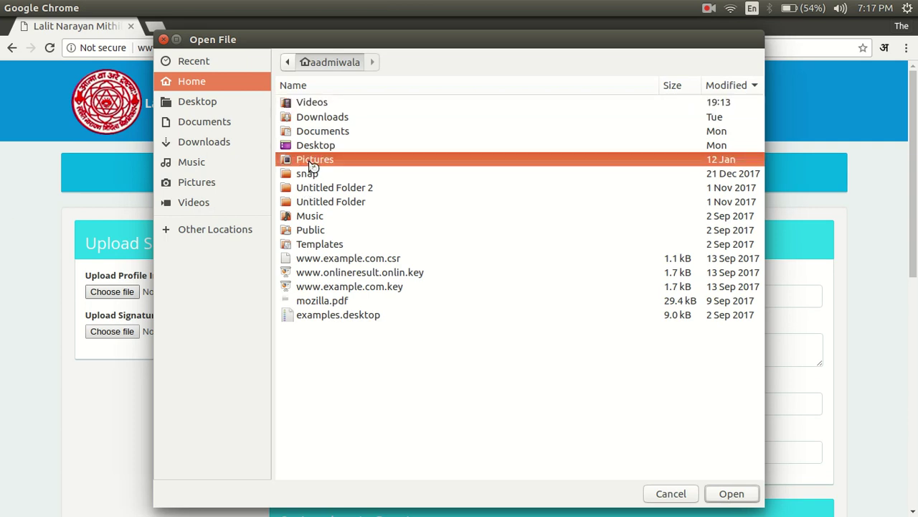
double_click(311, 160)
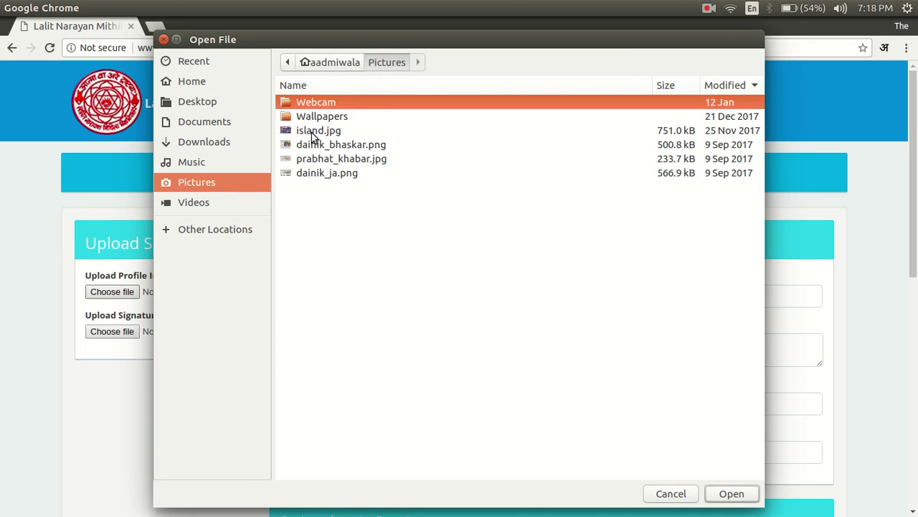
click(313, 133)
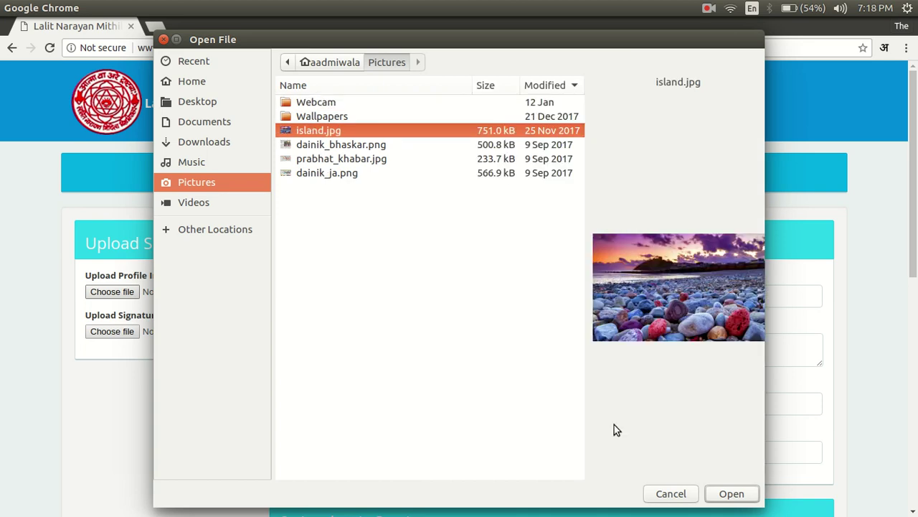
click(719, 493)
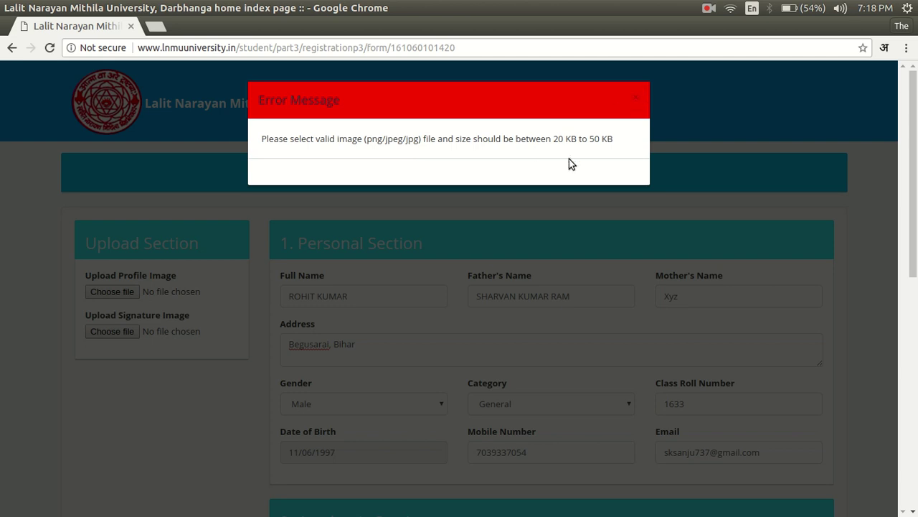
click(635, 96)
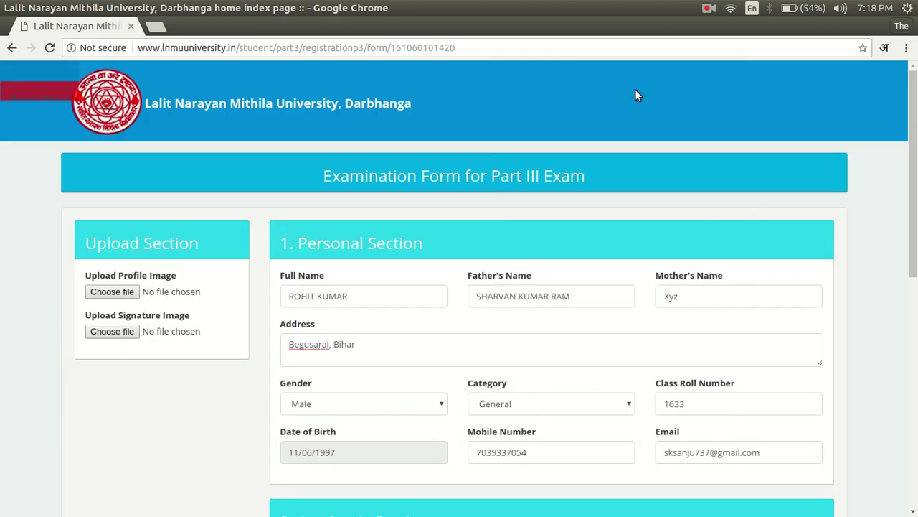
Upload man.png from Documents as the profile image
click(708, 8)
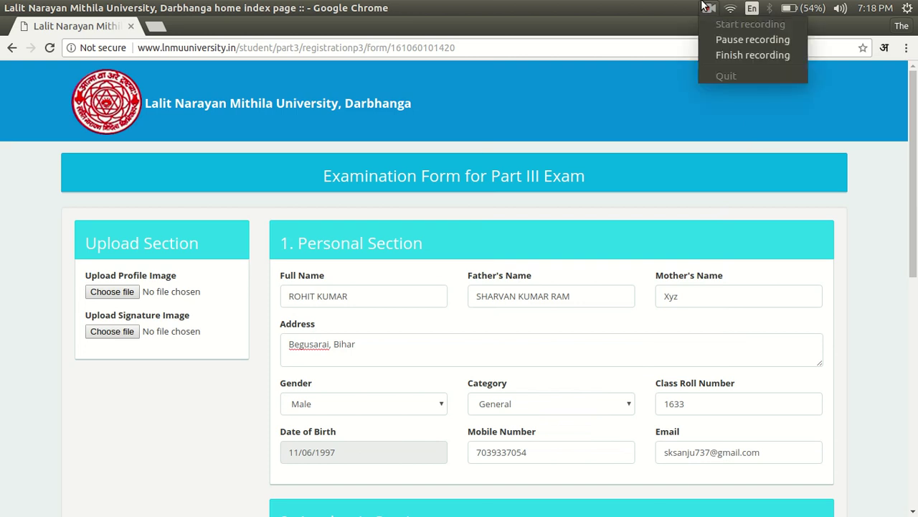
click(717, 39)
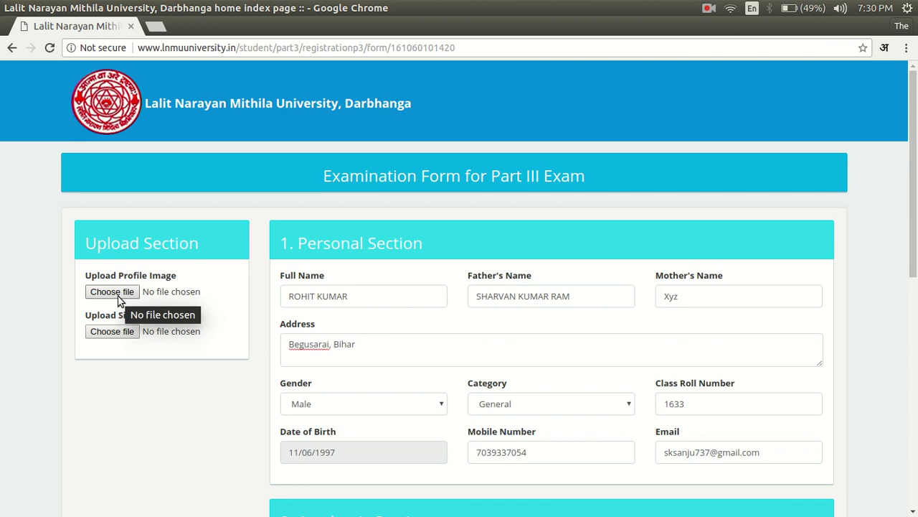
click(114, 292)
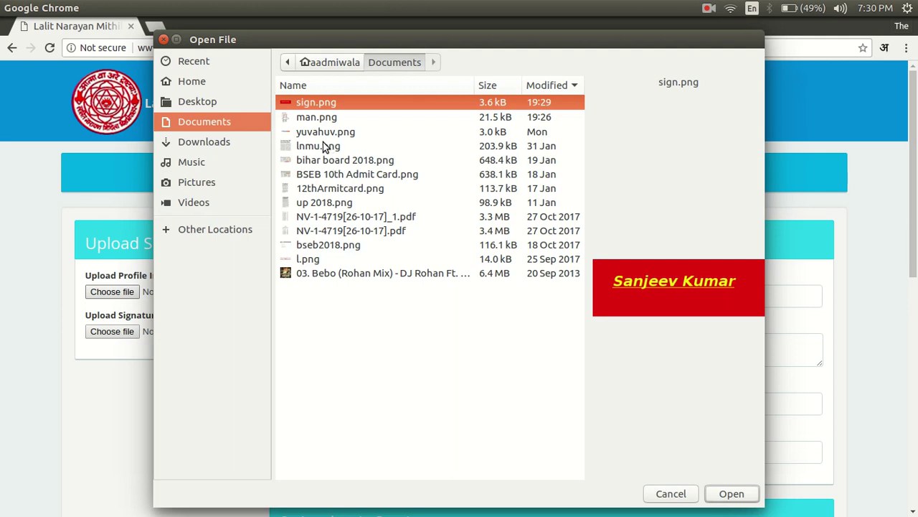
click(323, 117)
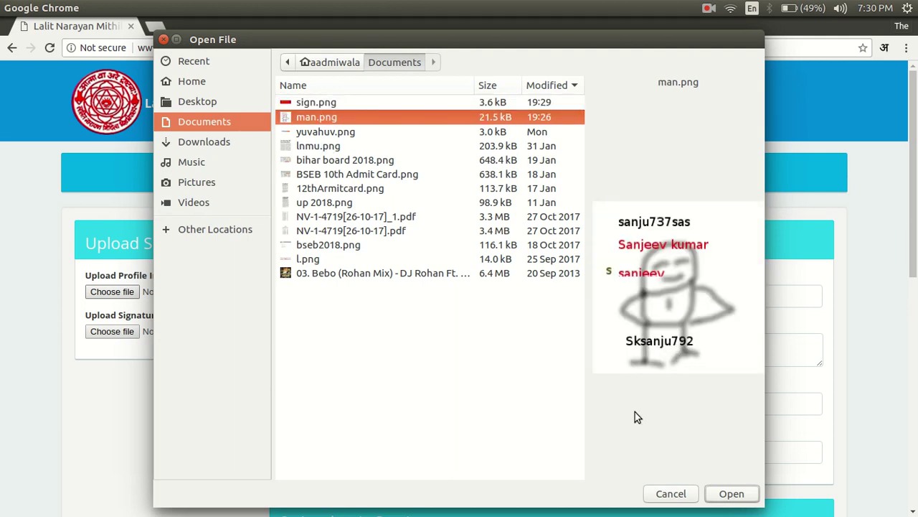
click(732, 494)
Upload man.png from Documents as the signature image
click(128, 327)
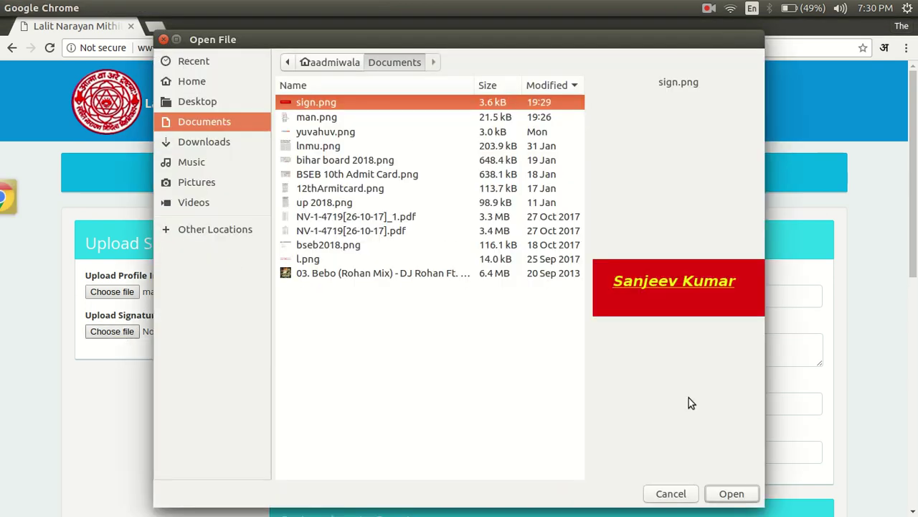
click(316, 118)
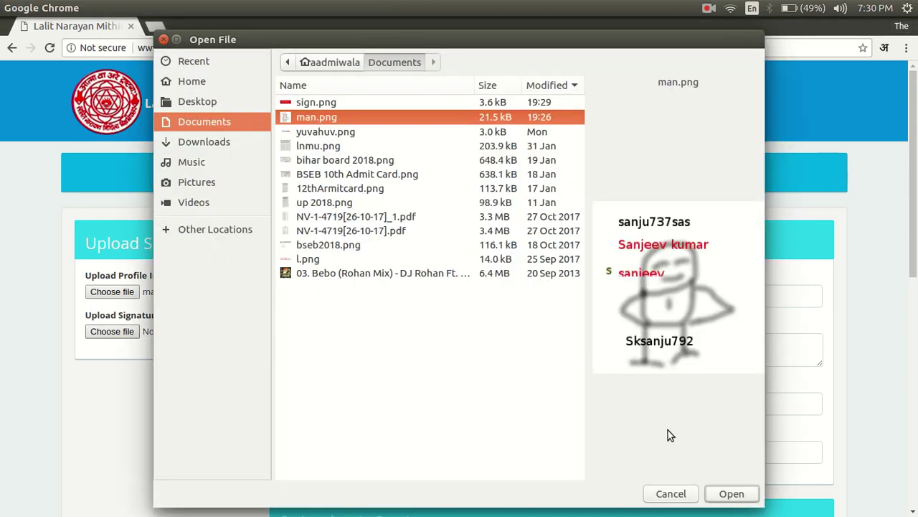
click(732, 493)
drag(913, 158, 907, 351)
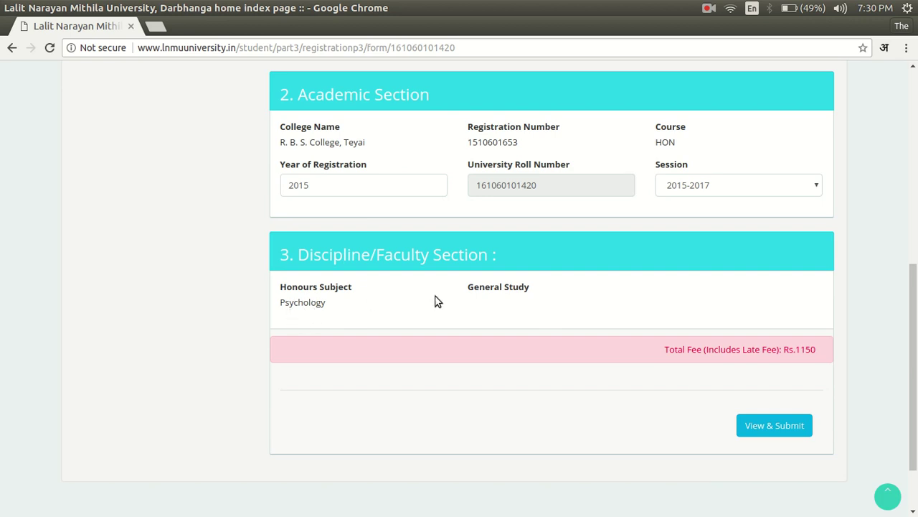
drag(908, 357, 908, 378)
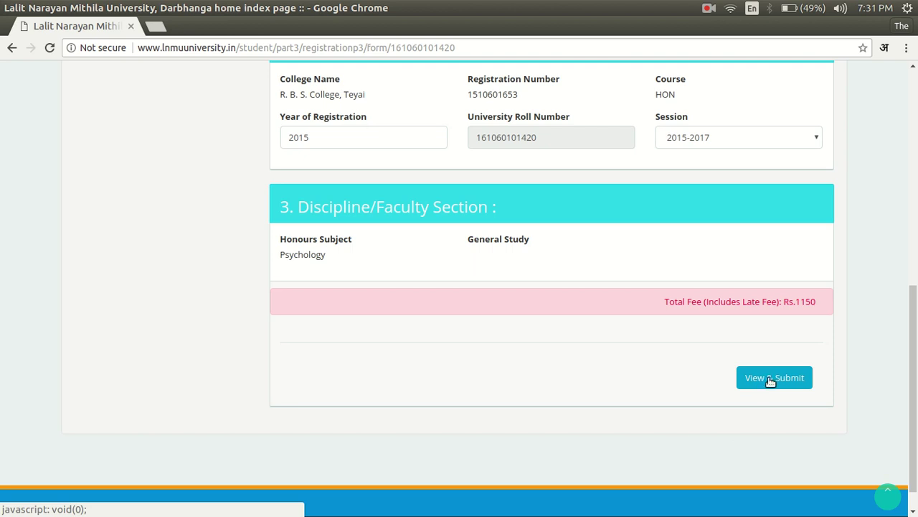
click(770, 379)
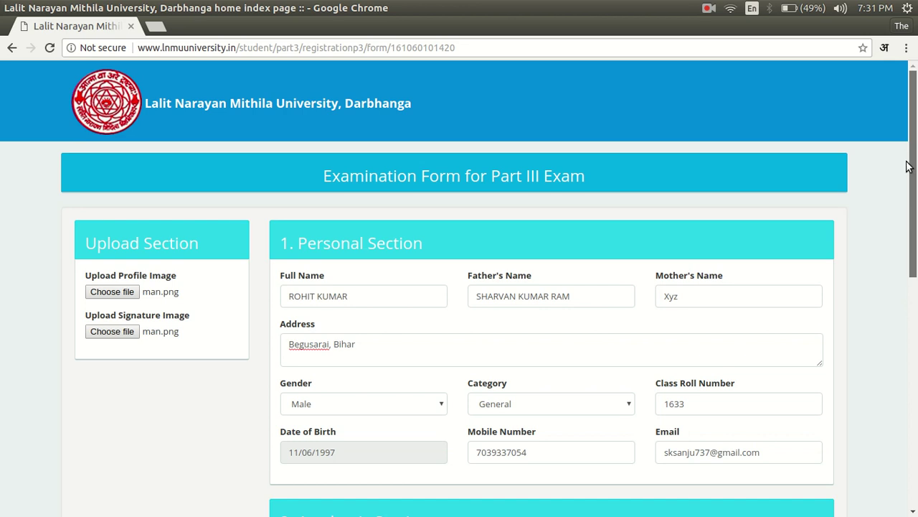
scroll(902, 371, down, 10)
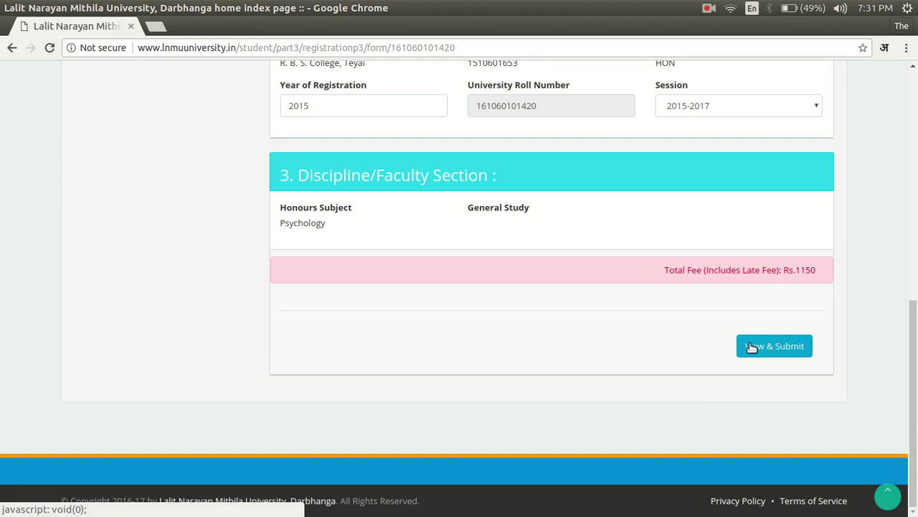
click(751, 348)
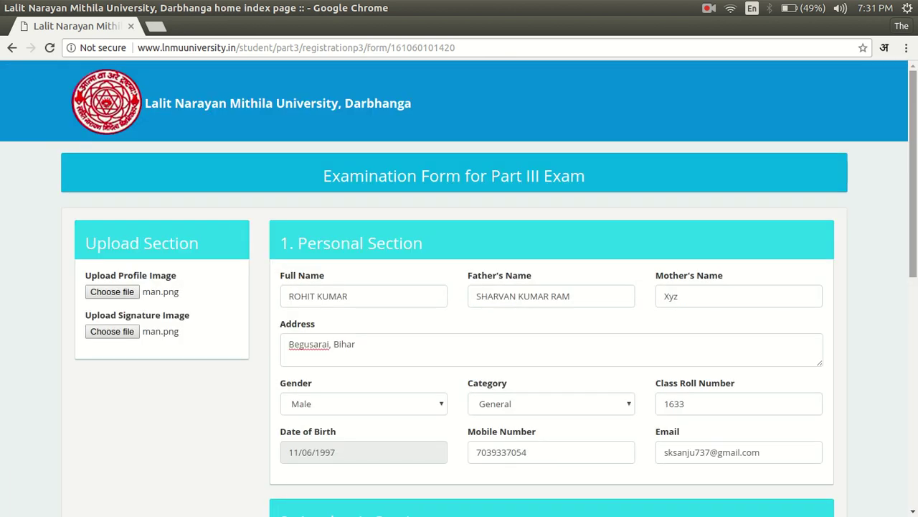
scroll(459, 287, down, 15)
scroll(459, 287, up, 15)
click(708, 8)
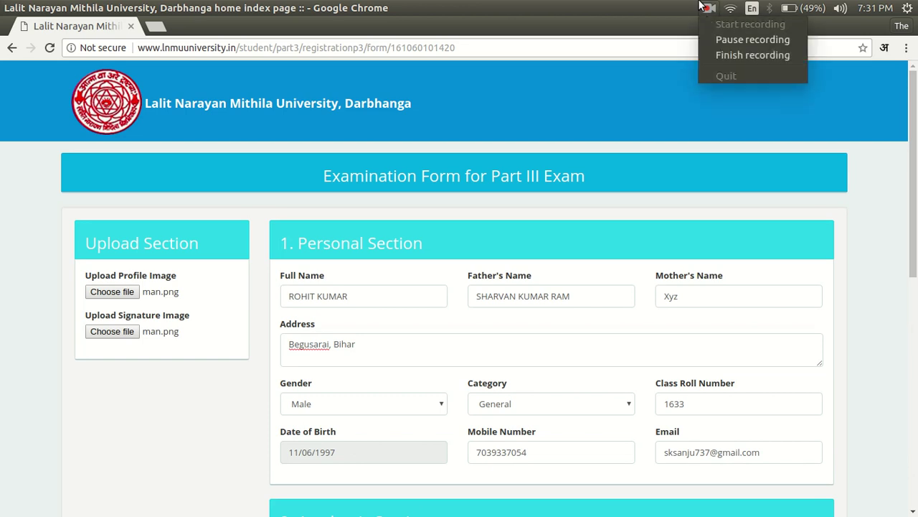